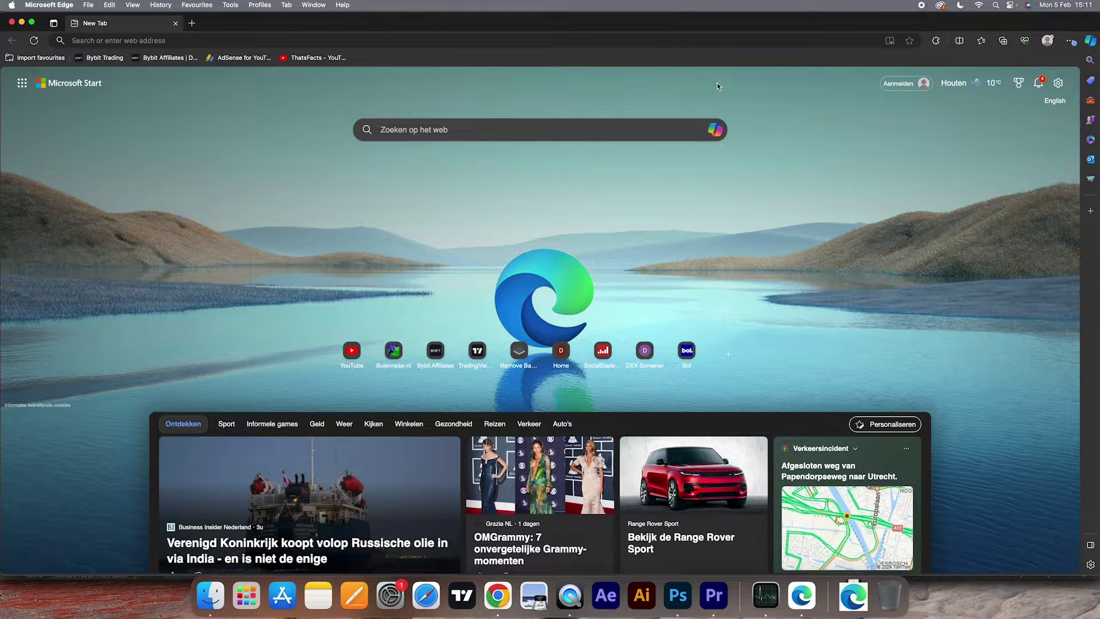
- Open the browser's privacy settings and bring up the options for choosing what browsing data to clear now
left_click(1069, 43)
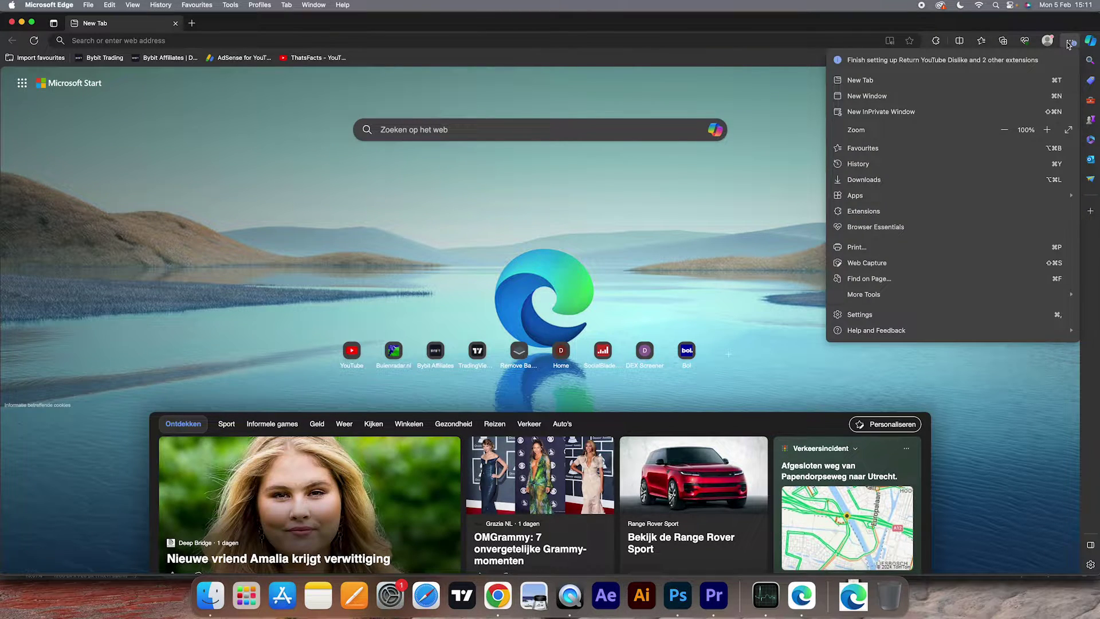
left_click(946, 318)
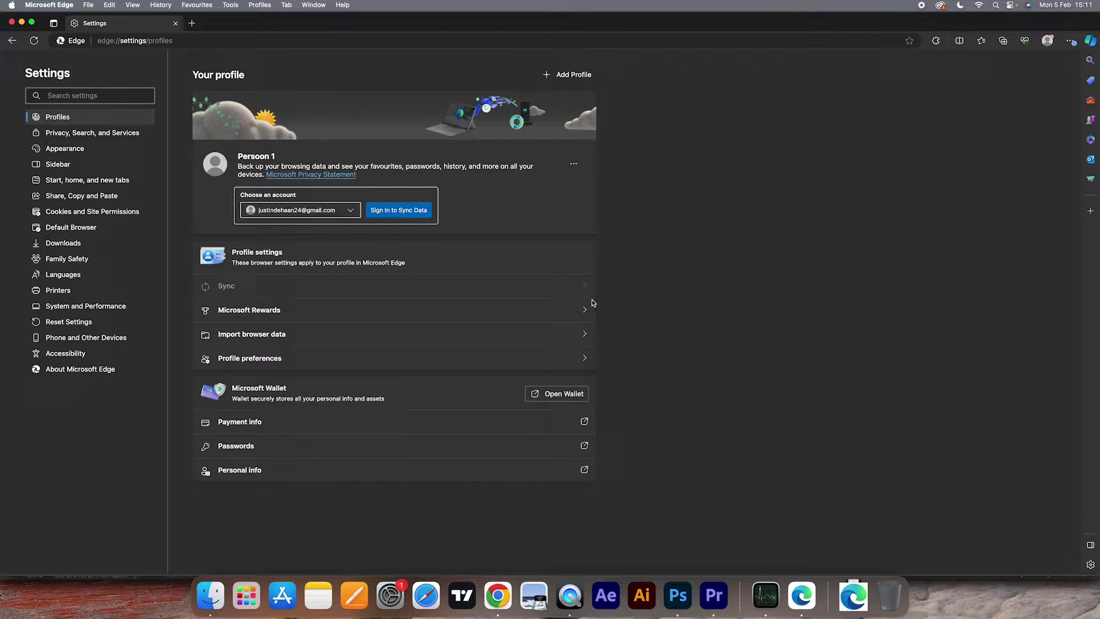
left_click(96, 132)
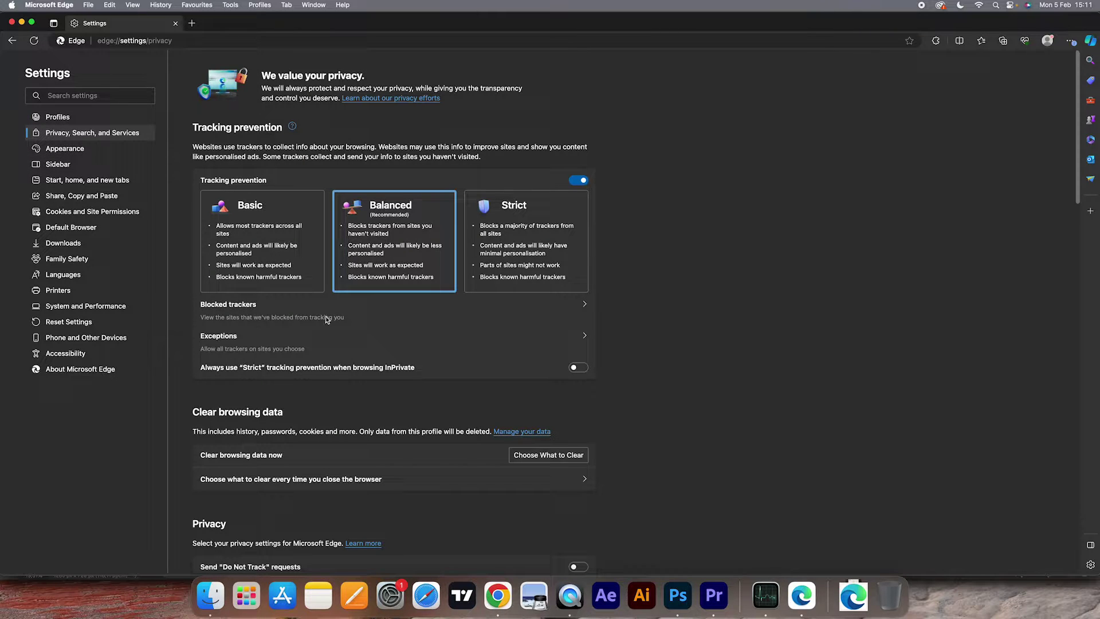
scroll(322, 319, "down", 2)
scroll(322, 319, "down", 1)
left_click_drag(192, 320, 283, 322)
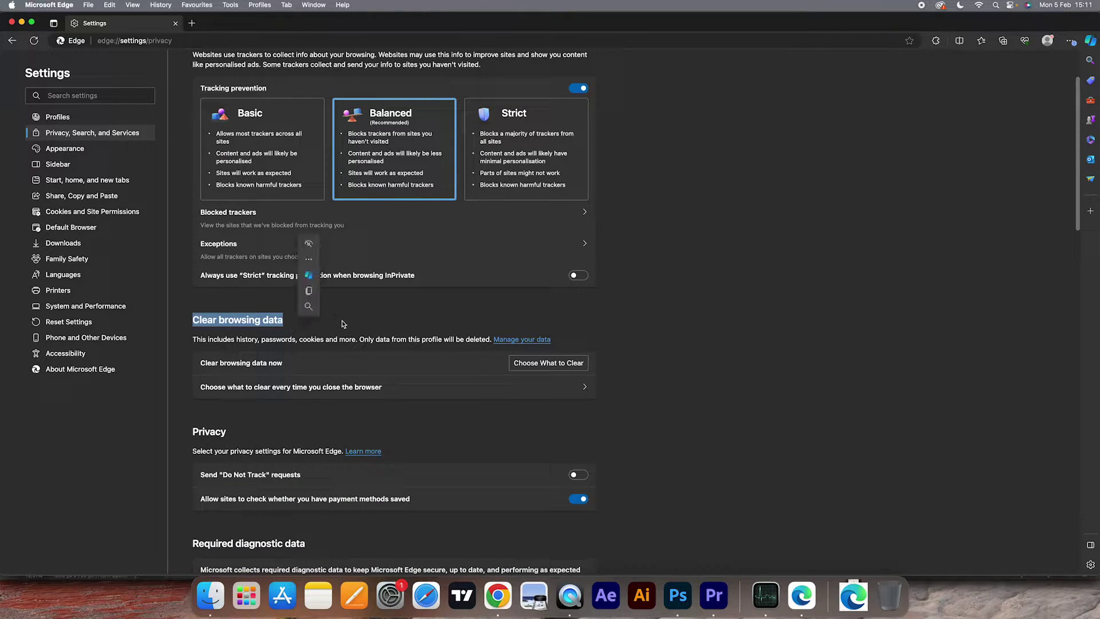
left_click(538, 362)
- Set the time range to All Time and clear all the selected browsing data
scroll(542, 338, "down", 5)
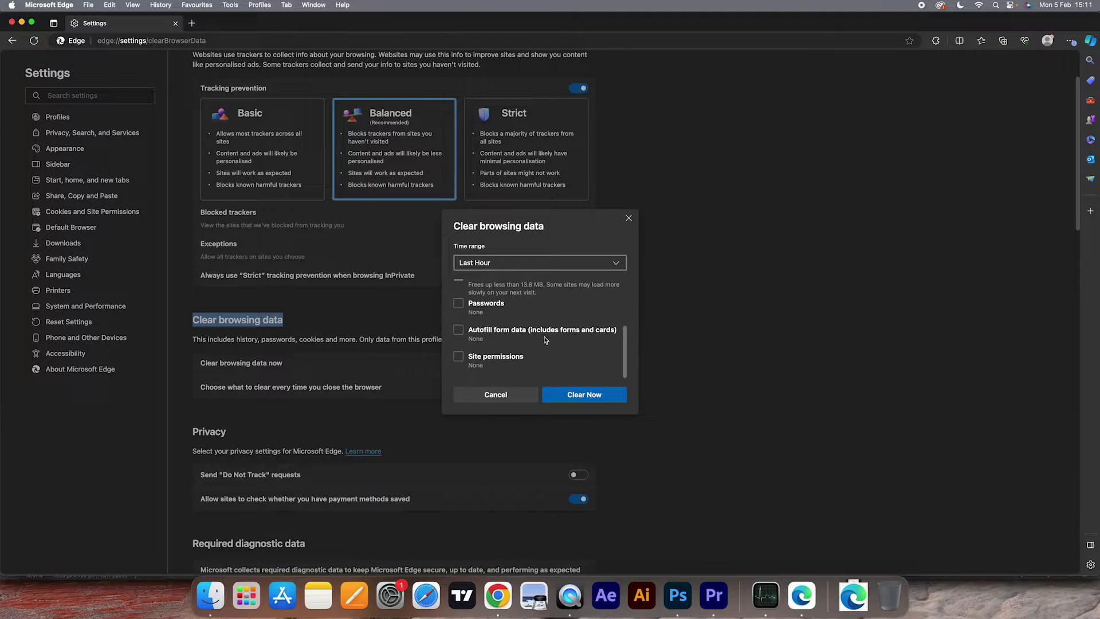
scroll(519, 347, "up", 5)
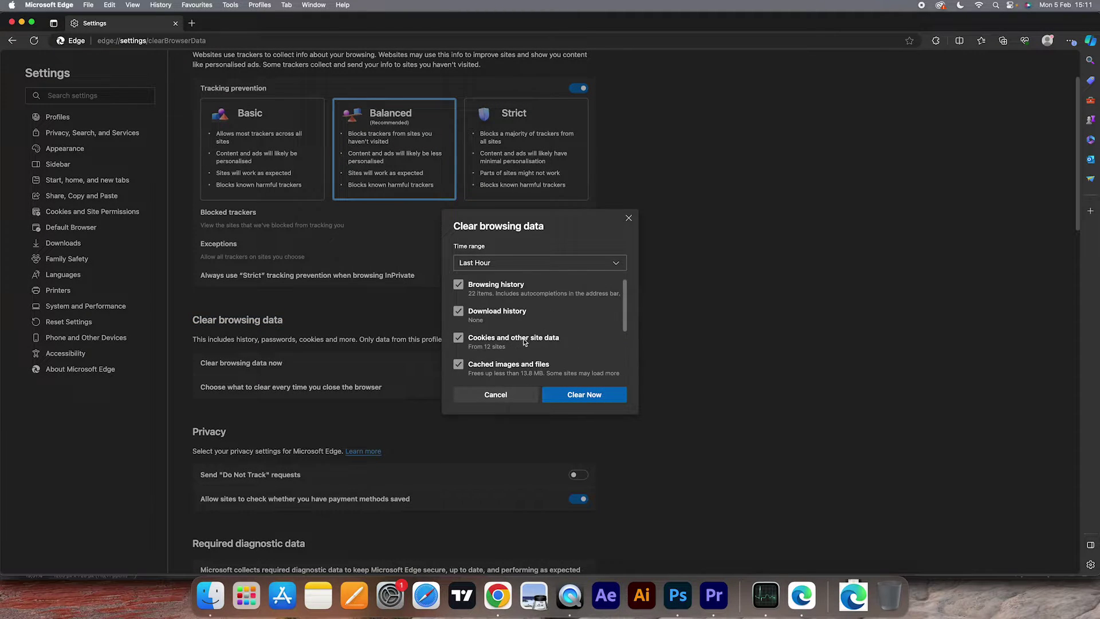
left_click(544, 264)
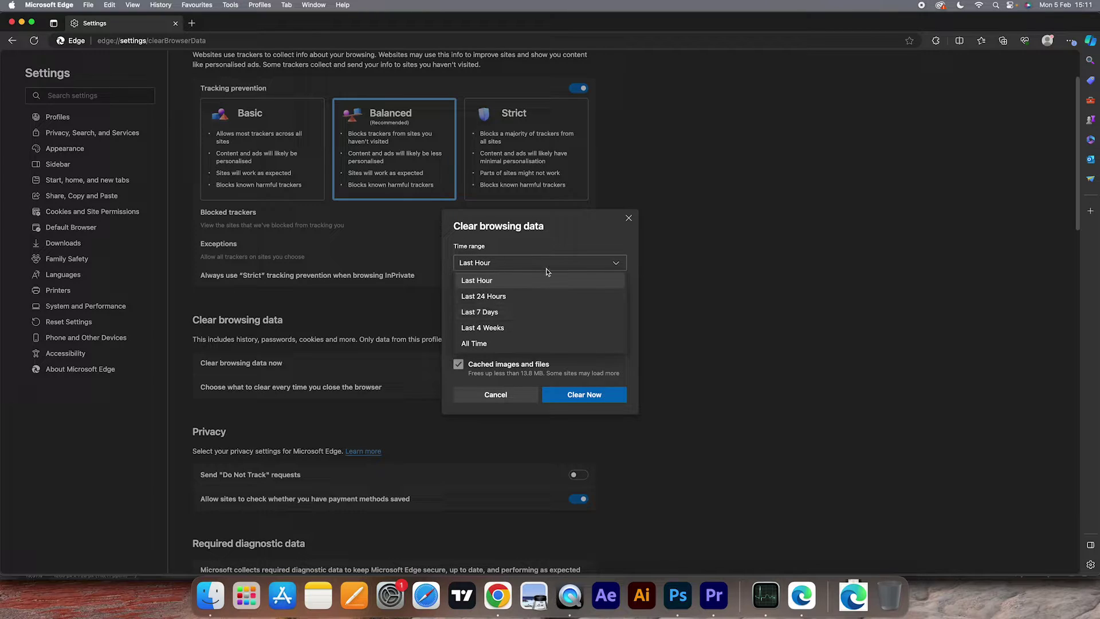
left_click(496, 344)
scroll(541, 297, "down", 5)
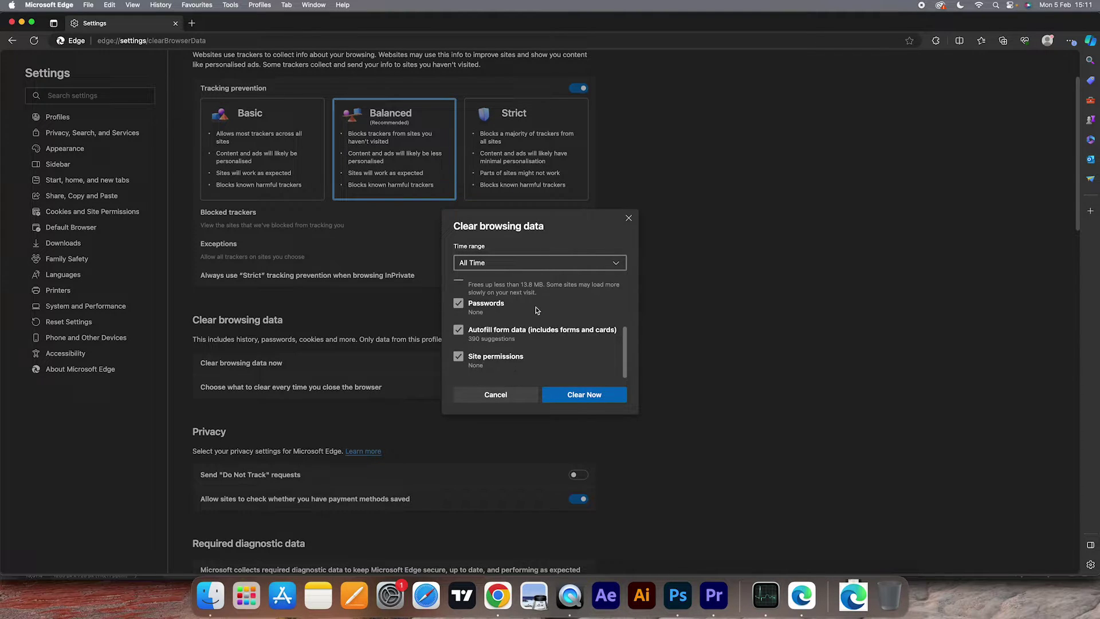
scroll(533, 317, "up", 5)
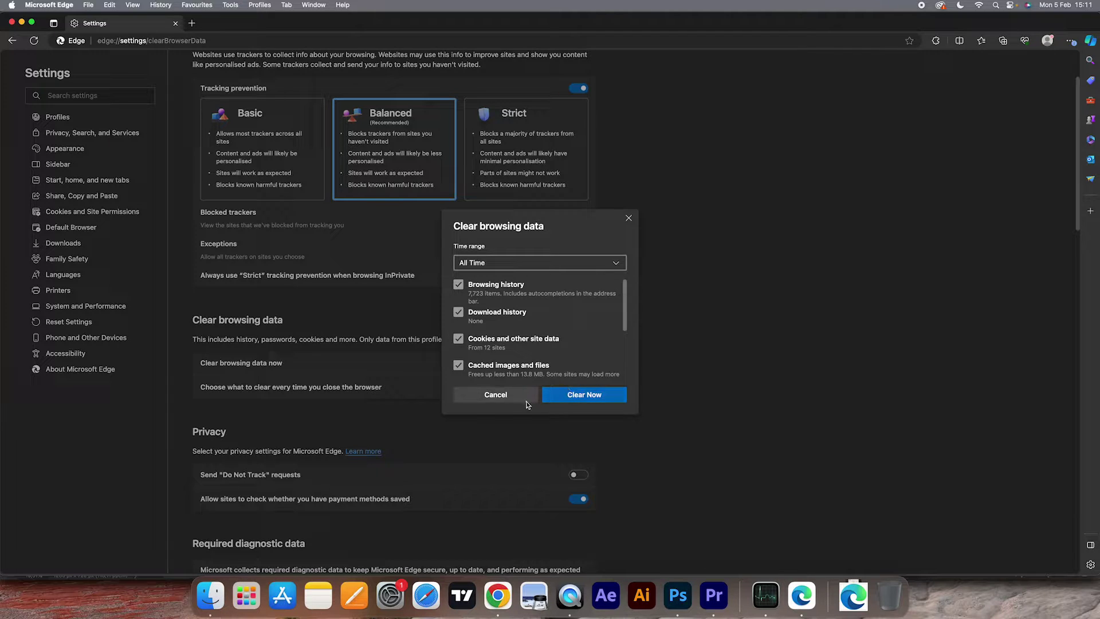
left_click(577, 398)
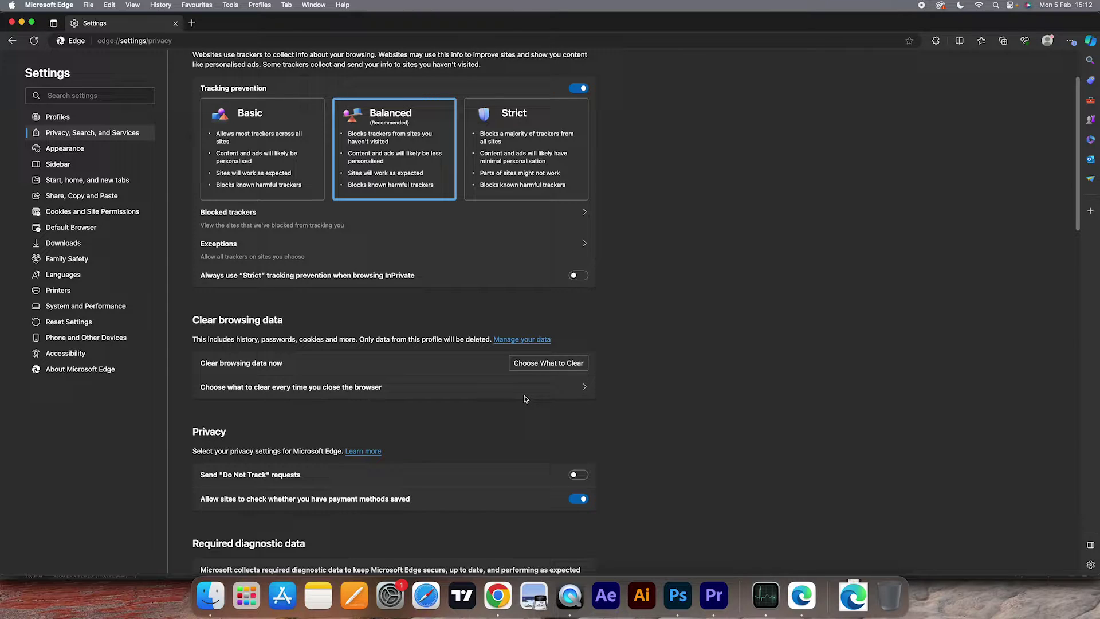
- Replace the settings tab with a new tab and open the extension management page
left_click(192, 23)
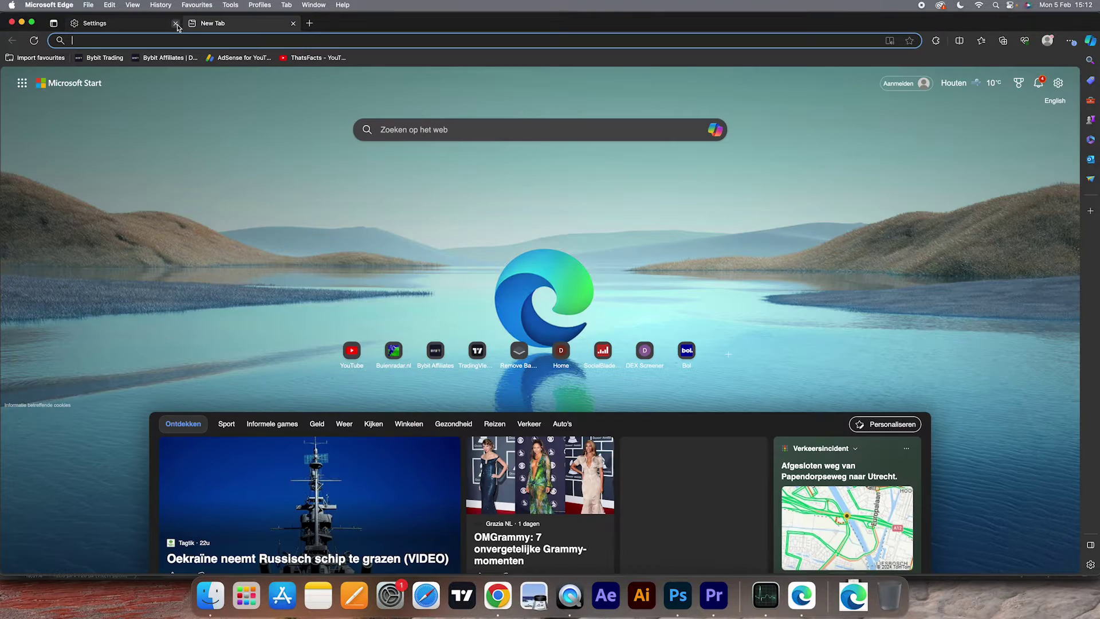
left_click(175, 23)
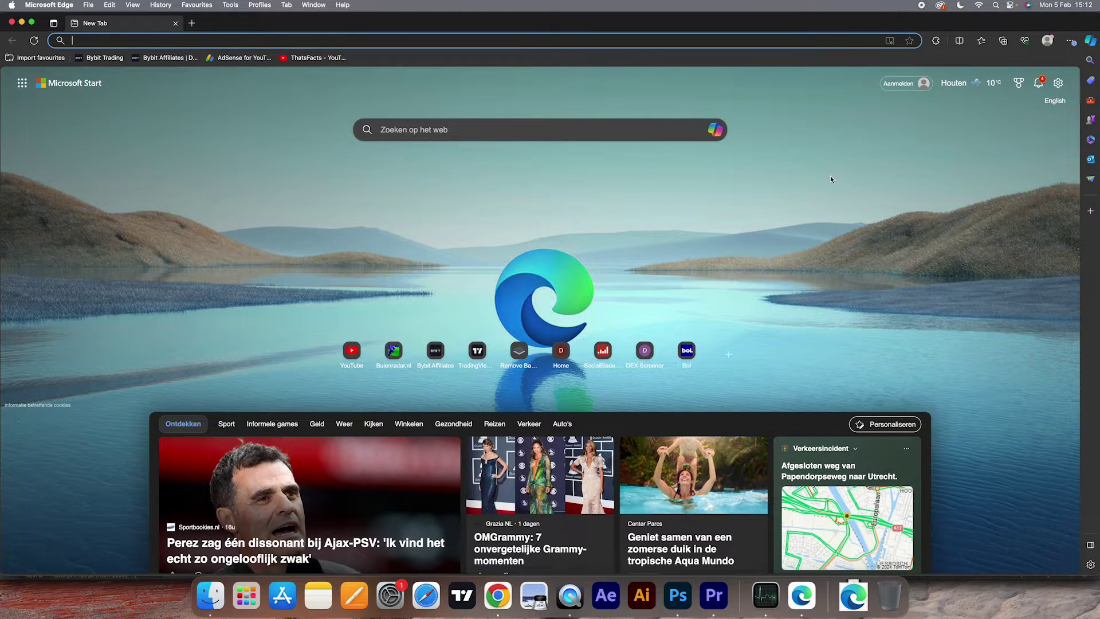
left_click(935, 40)
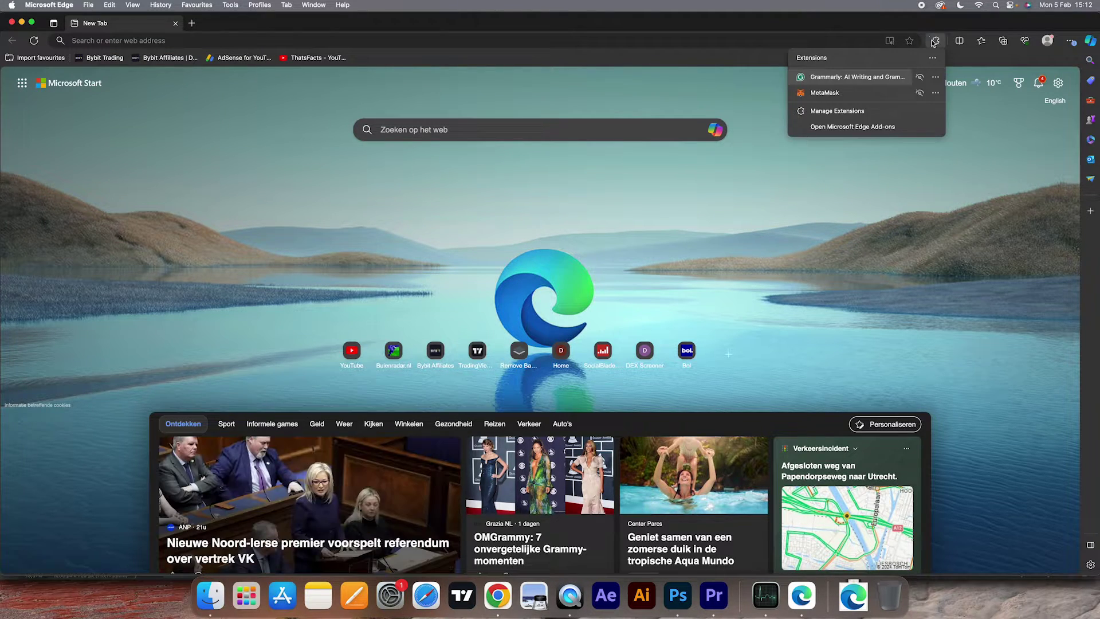
left_click(849, 113)
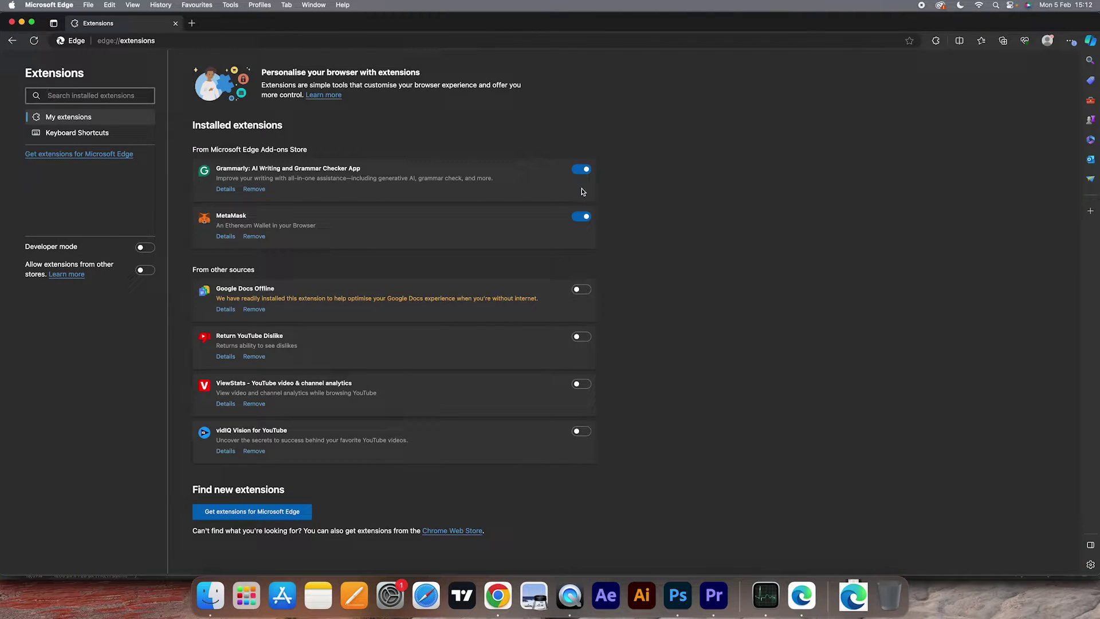
- Turn off the MetaMask and Grammarly extensions and turn both back on
left_click(585, 220)
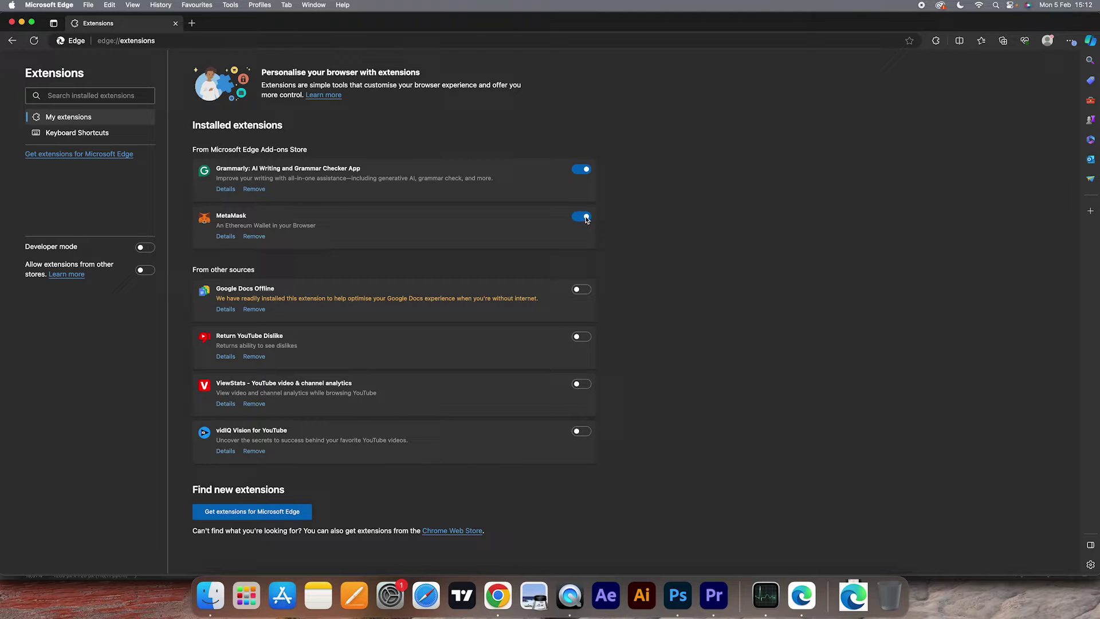
left_click(585, 170)
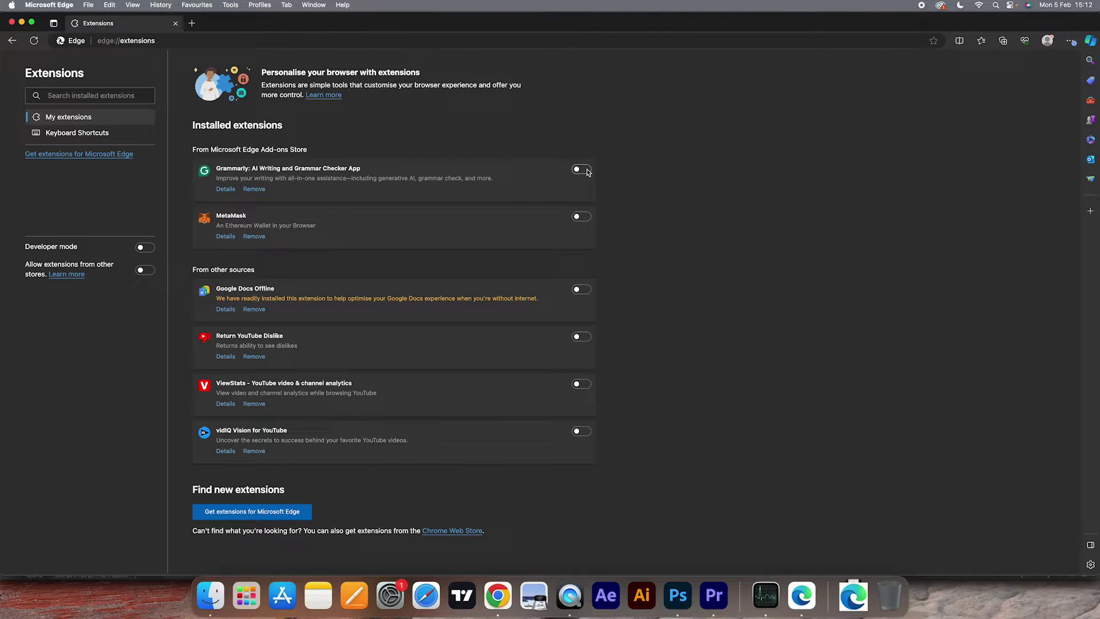
left_click(586, 170)
left_click(580, 218)
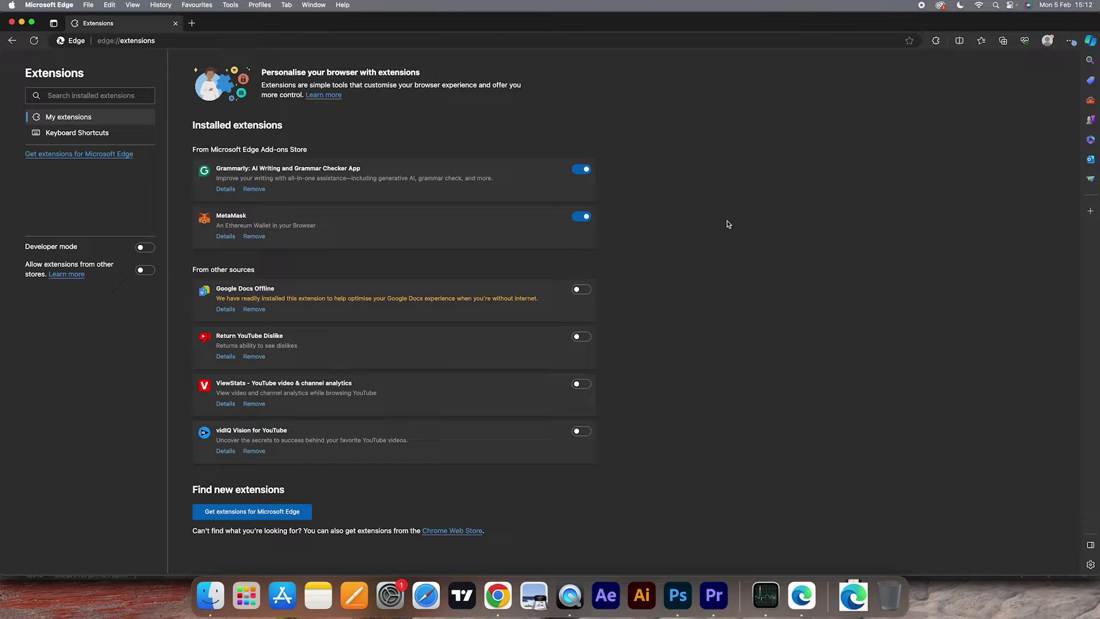
- Leave the extensions page and reset the browser settings to their default values
left_click(192, 23)
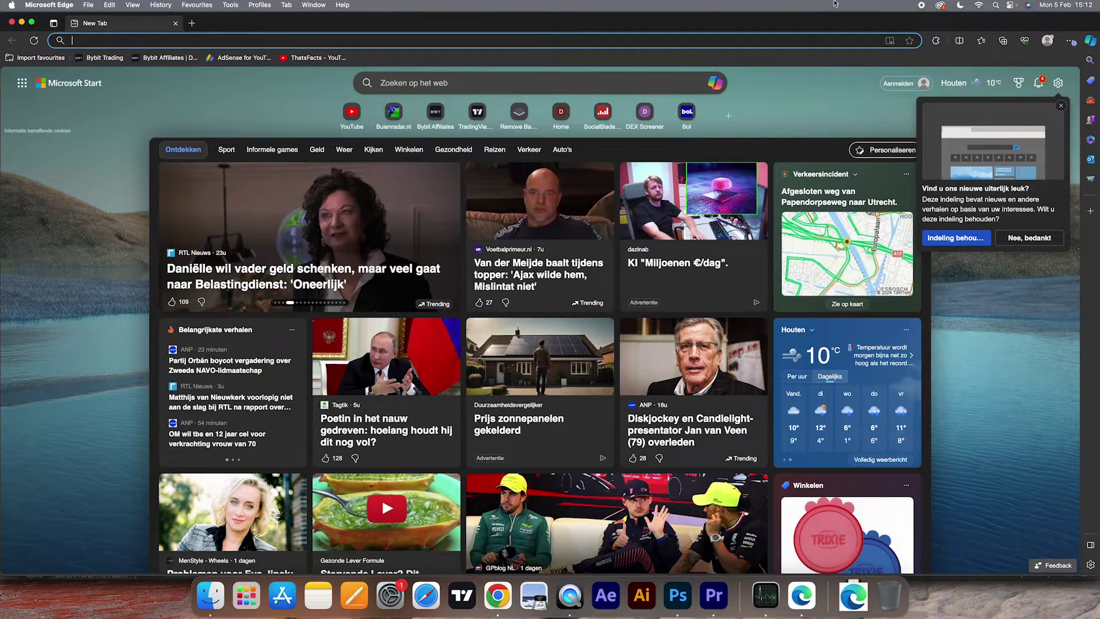
left_click(1070, 42)
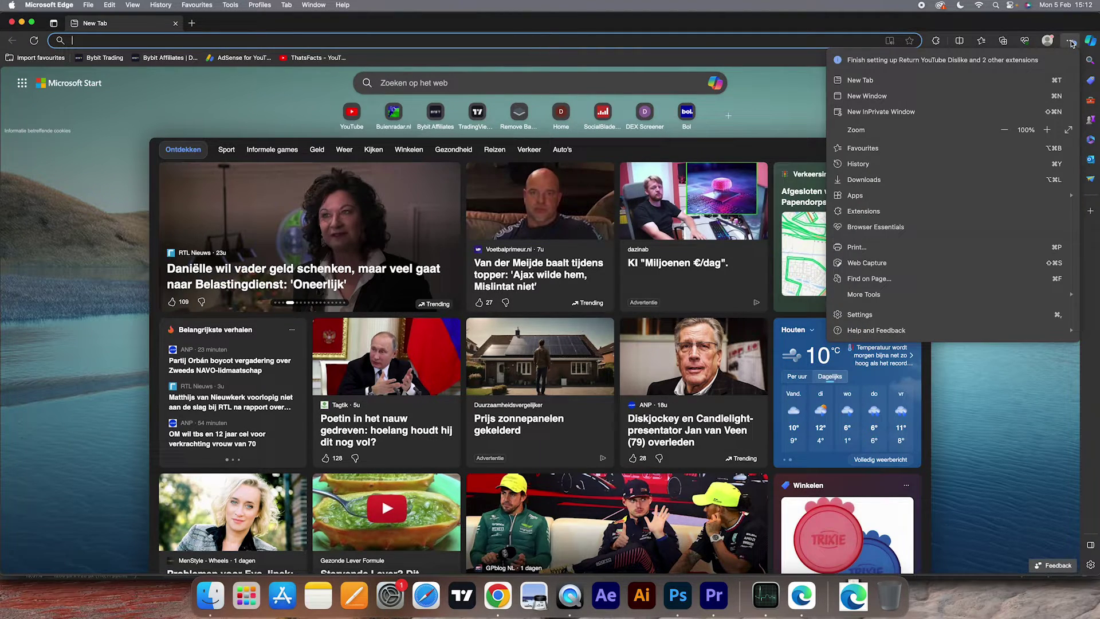
left_click(893, 315)
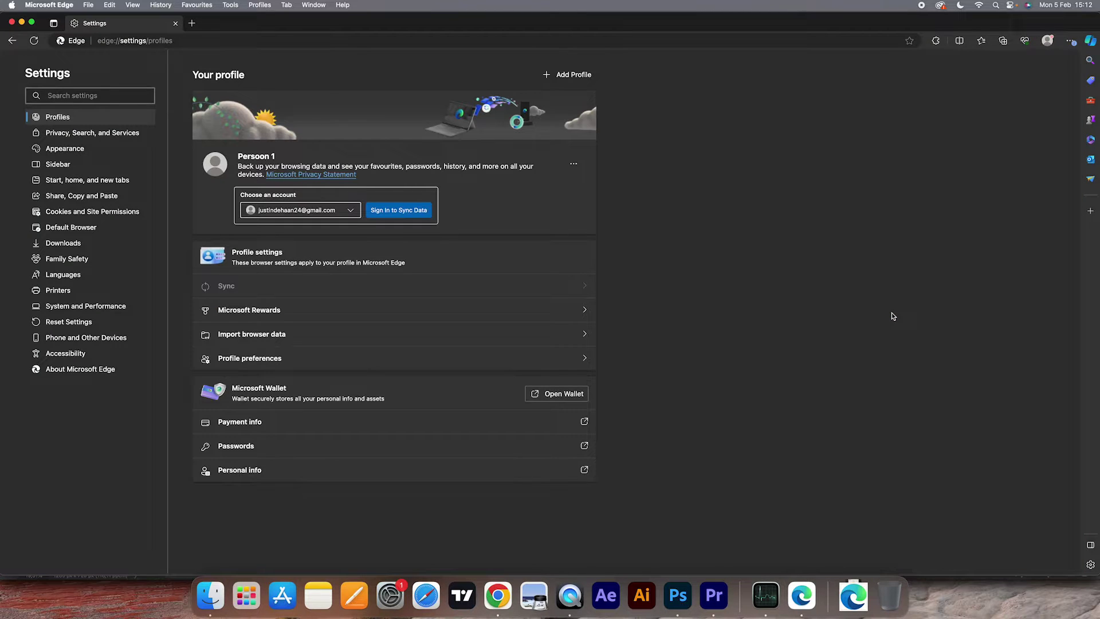
left_click(59, 326)
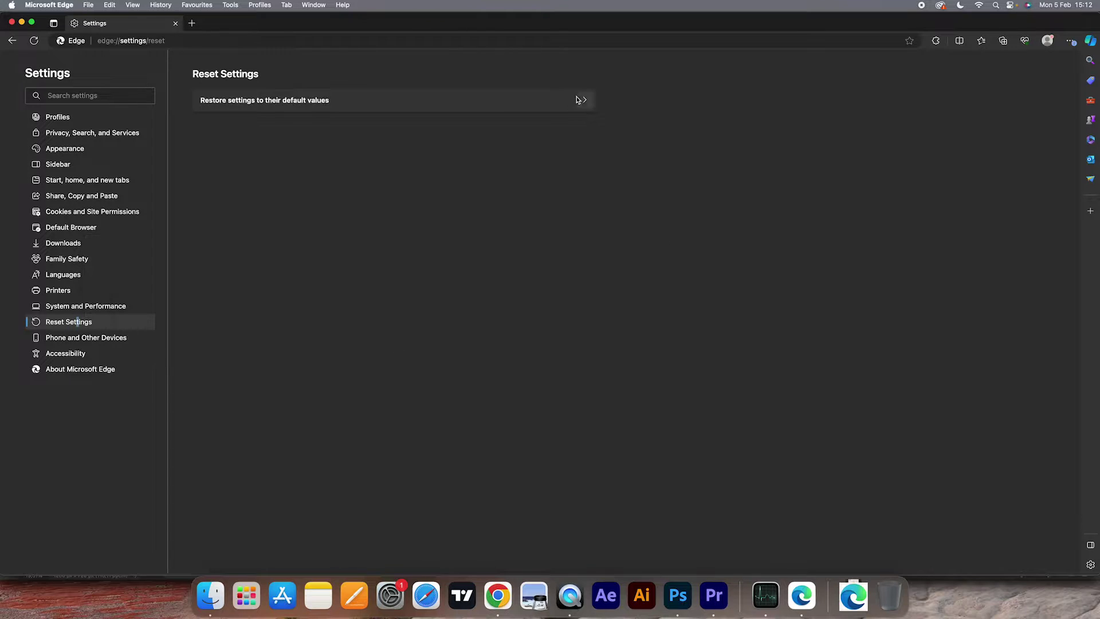
left_click(325, 102)
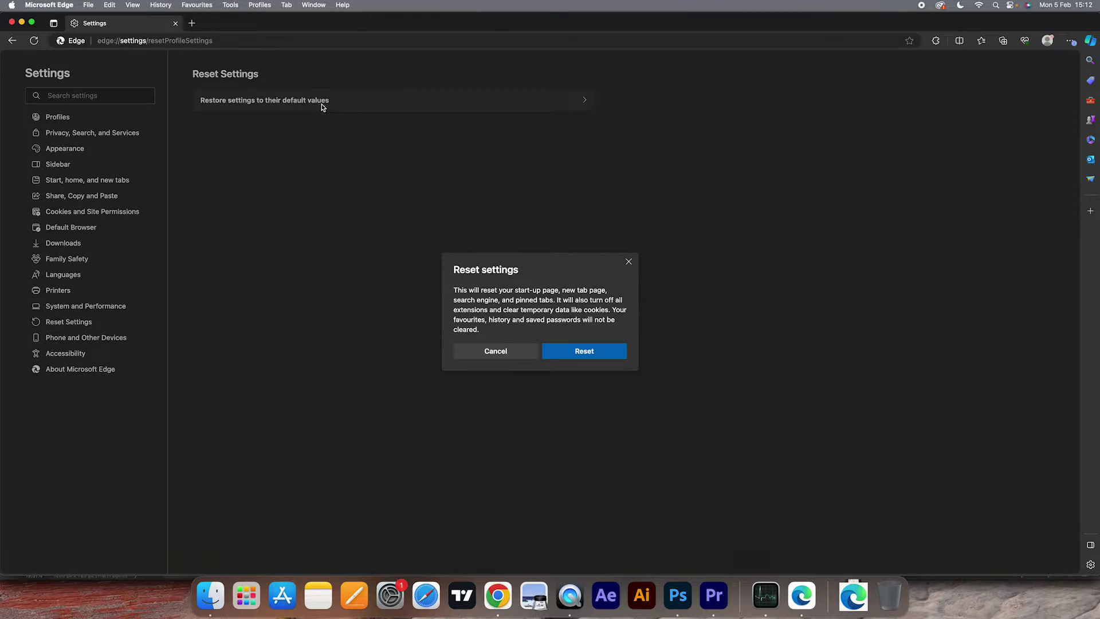
left_click(590, 355)
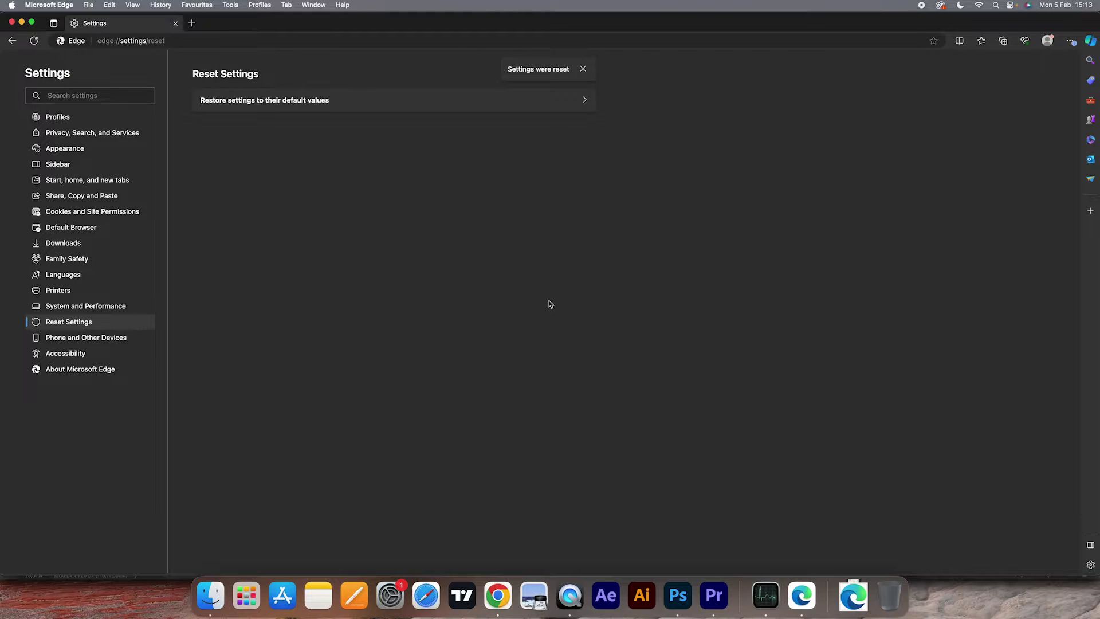
- Switch to Activity Monitor and quit the Microsoft Edge Helper (Renderer) process listed just above Microsoft Edge
left_click(763, 594)
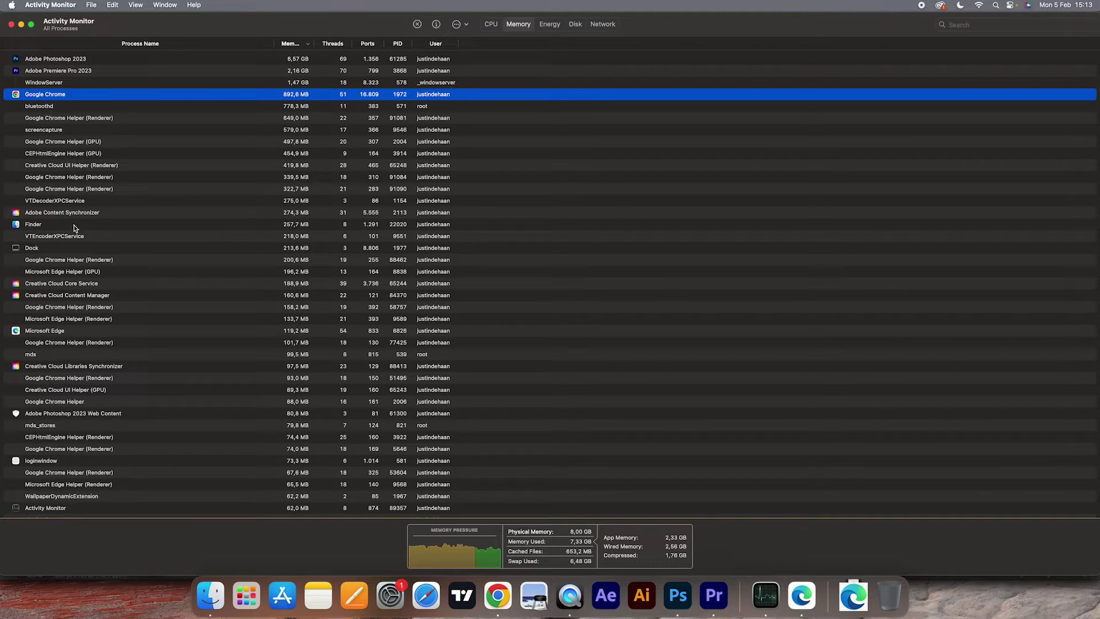
left_click(80, 331)
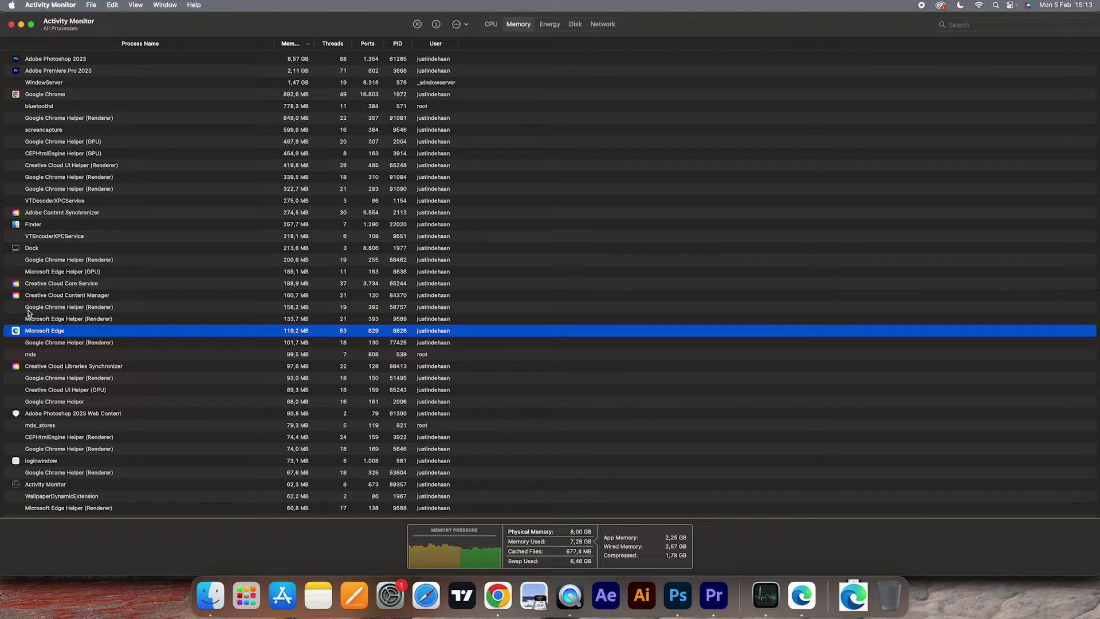
left_click(87, 319)
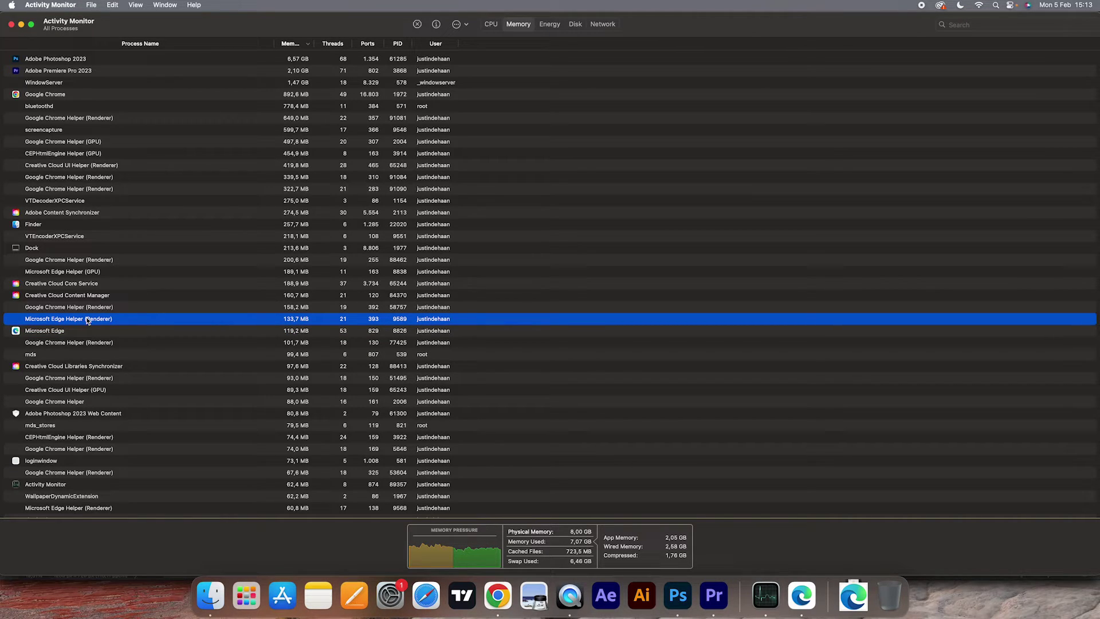
double_click(90, 321)
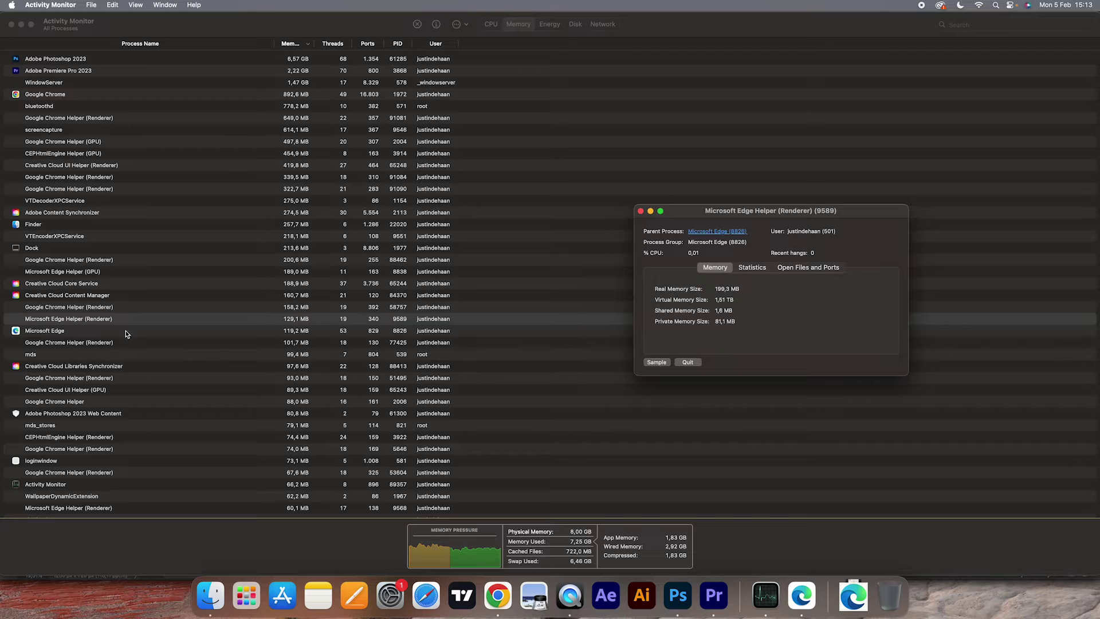
left_click(687, 362)
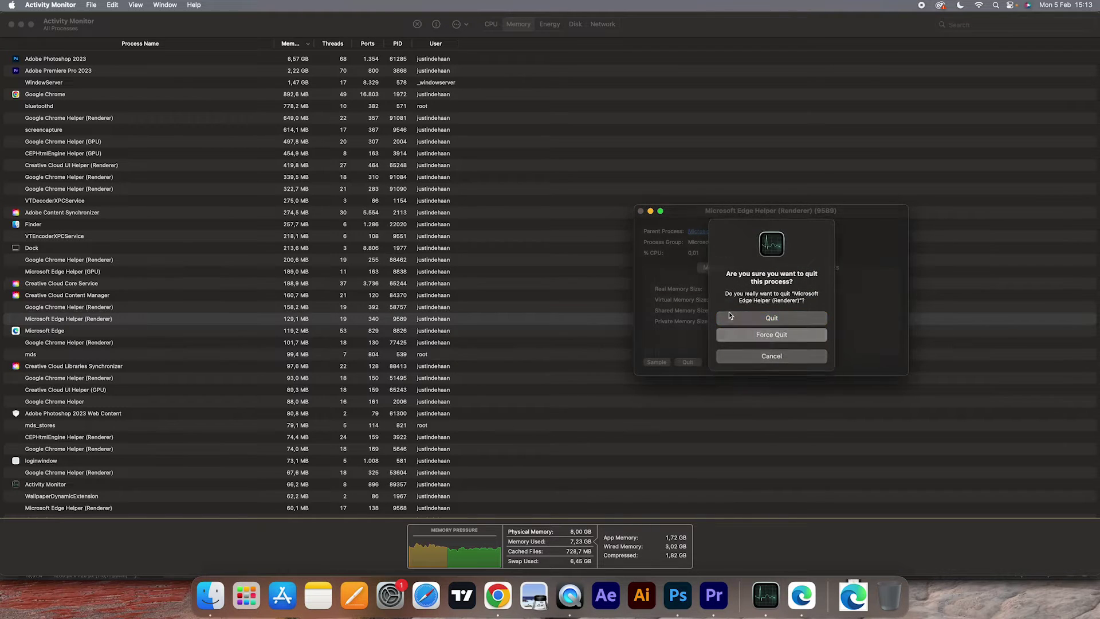
key("Escape")
left_click(641, 211)
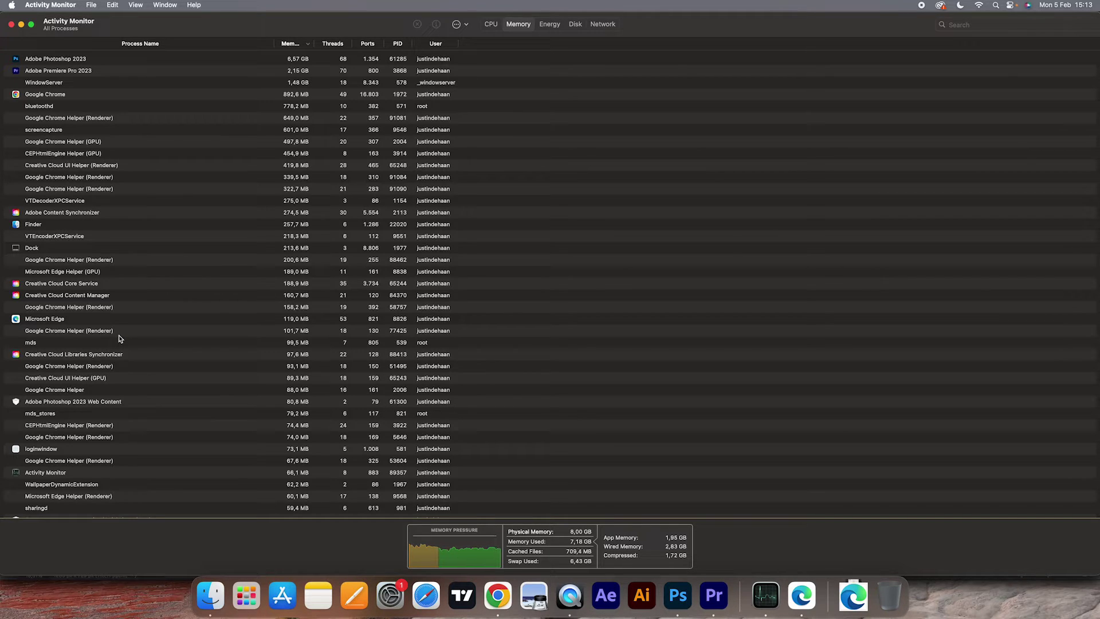
- Force quit the remaining Microsoft Edge Helper (Renderer) process lower in the memory list
double_click(87, 496)
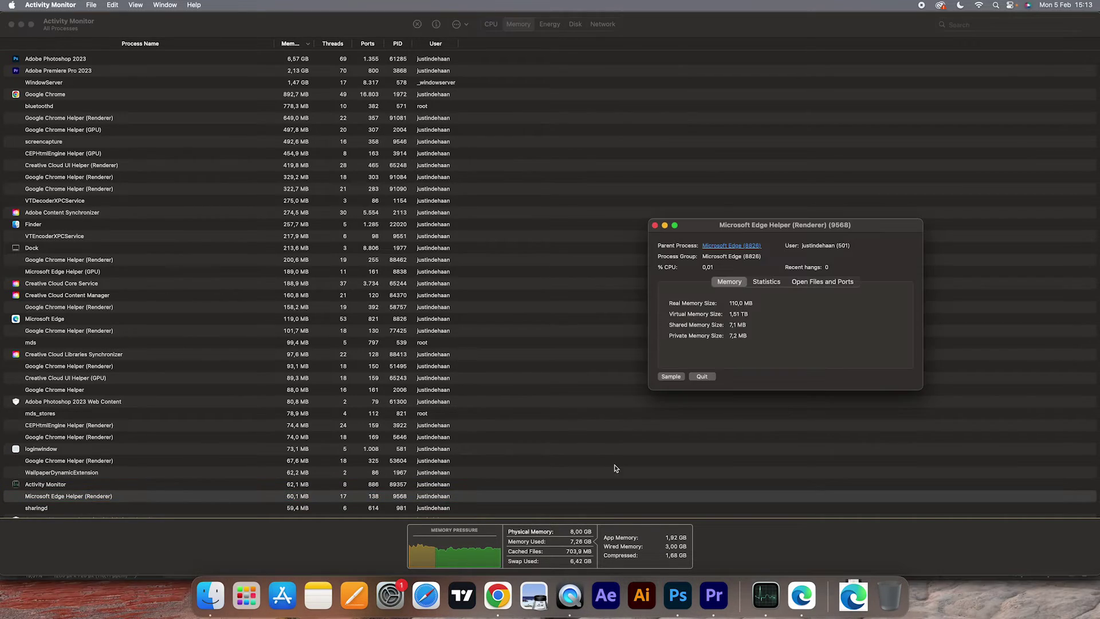
left_click(702, 377)
left_click(775, 351)
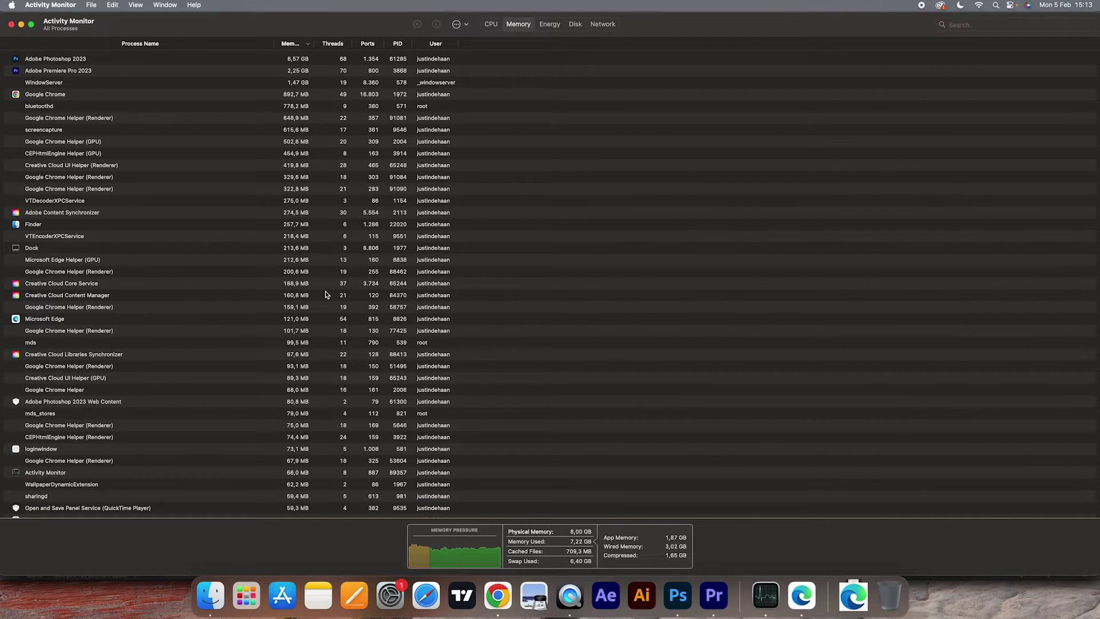
- Switch back to Microsoft Edge and refresh the Reset Settings page
left_click(801, 596)
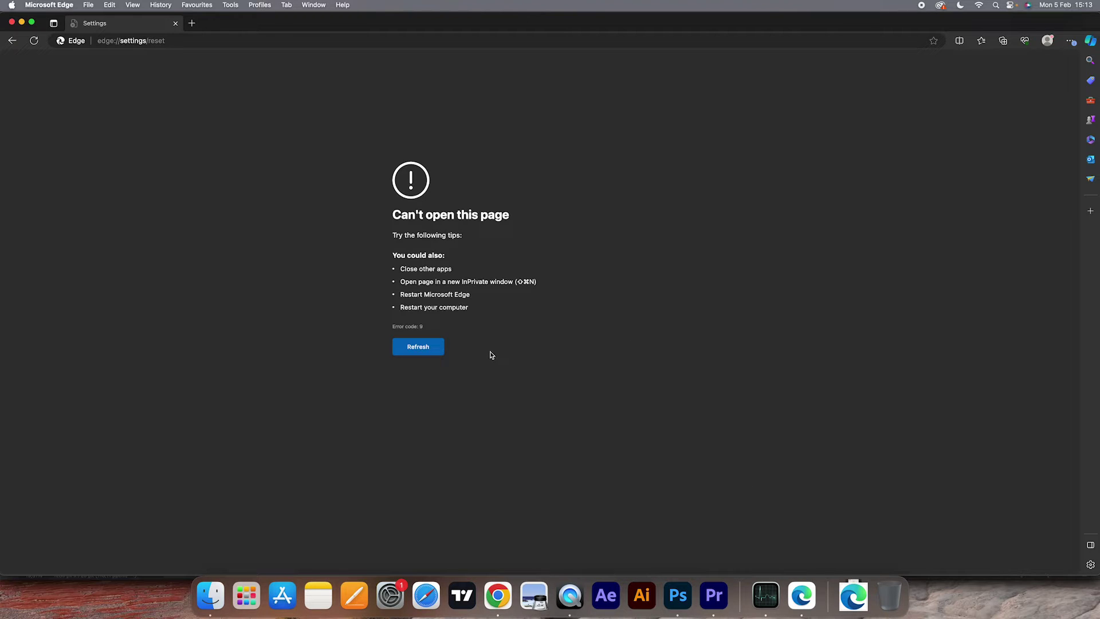
left_click(432, 352)
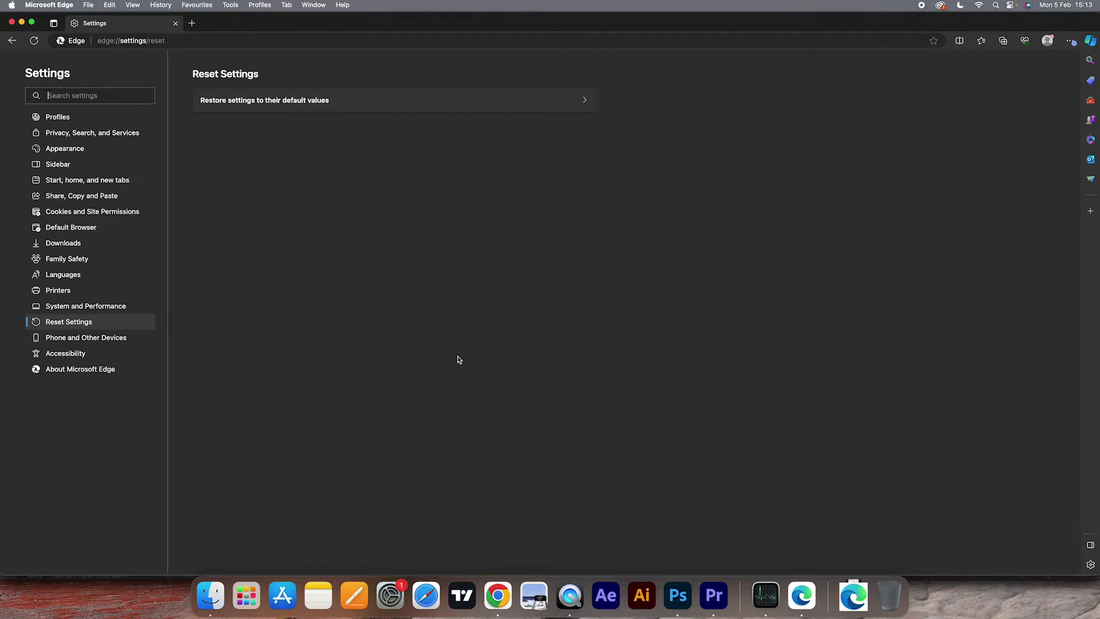